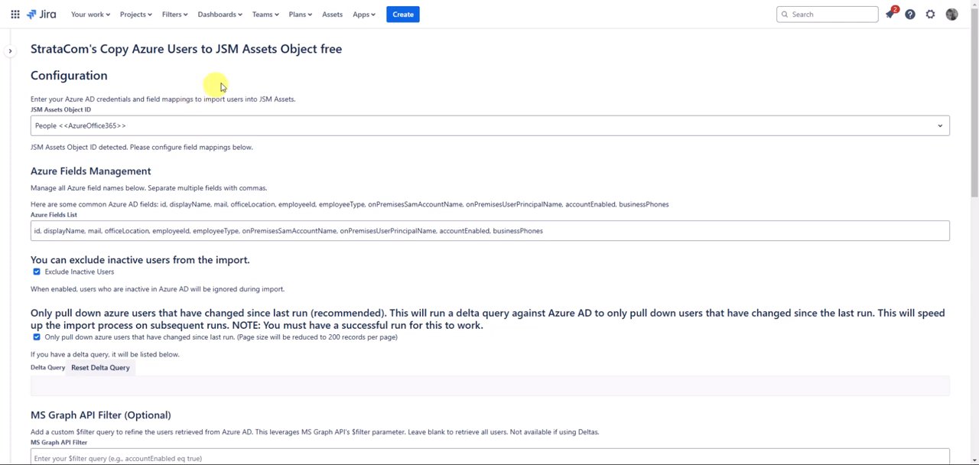
Choose People <<AzureOffice365>> as the JSM Assets object that receives the imported Azure users
left_click(291, 128)
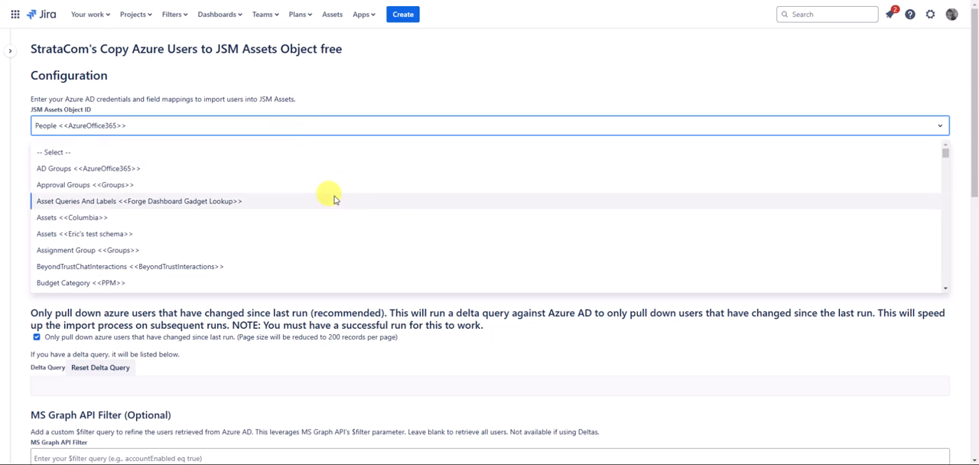
scroll(327, 188, "down", 10)
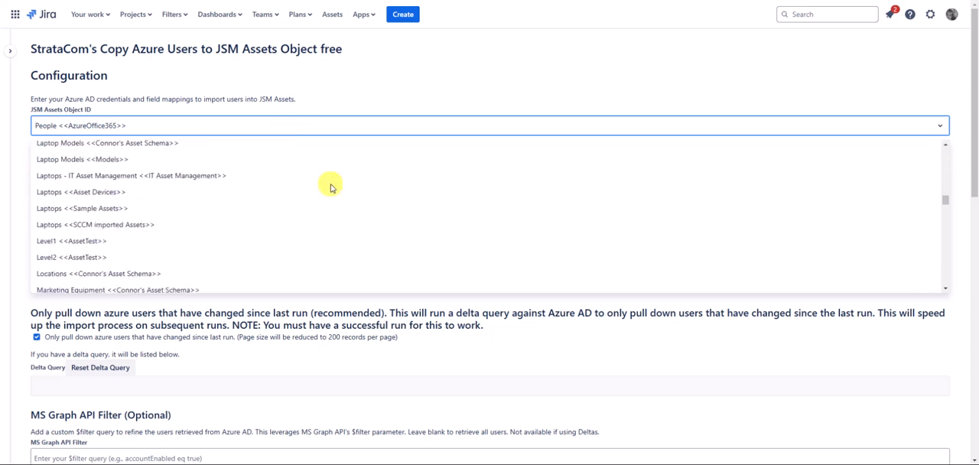
scroll(330, 188, "down", 3)
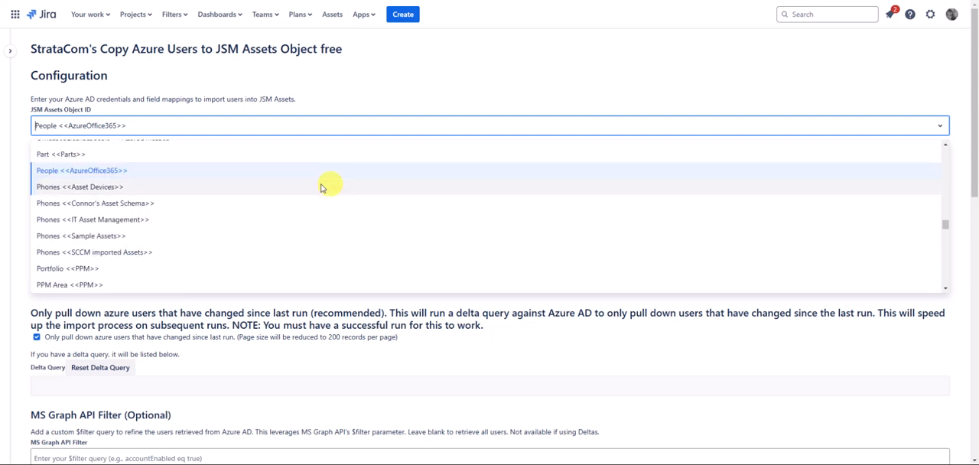
left_click(196, 172)
left_click(235, 161)
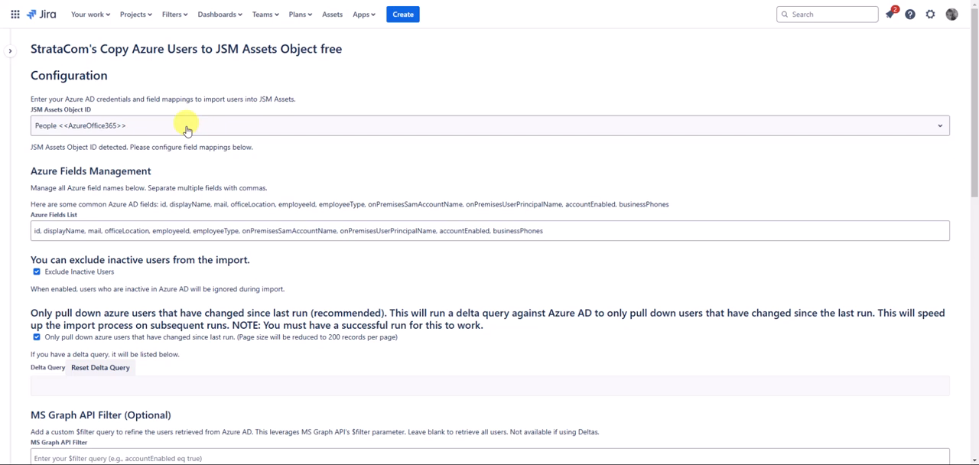
Examine the Azure fields list, the inactive-user and delta query options, and the MS Graph API filter with its suggestions
scroll(187, 130, "down", 2)
triple_click(626, 128)
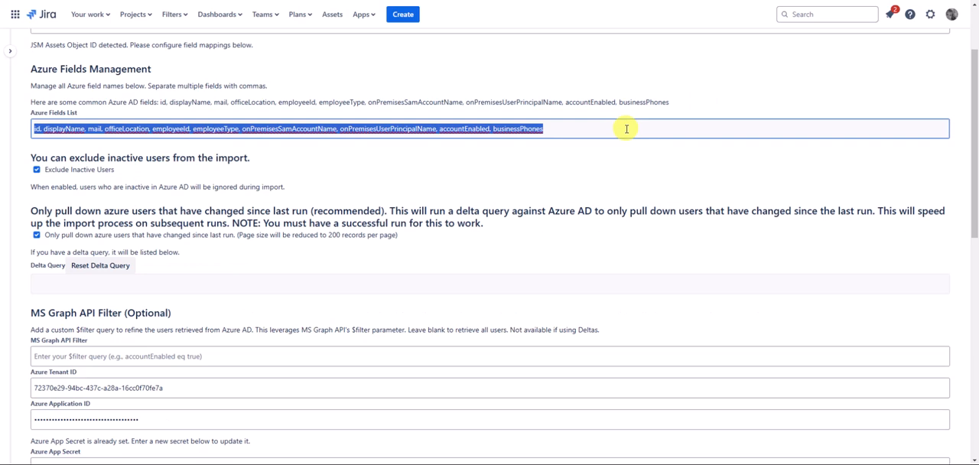
left_click(105, 186)
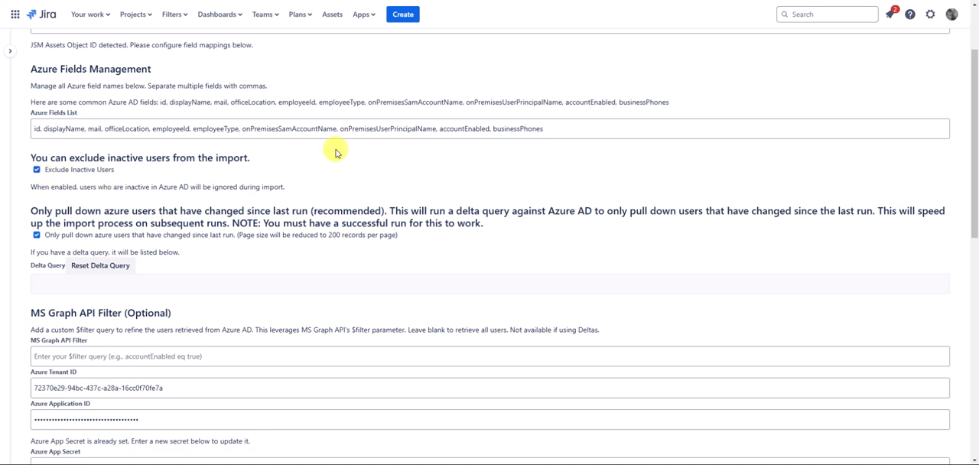
scroll(334, 149, "down", 1)
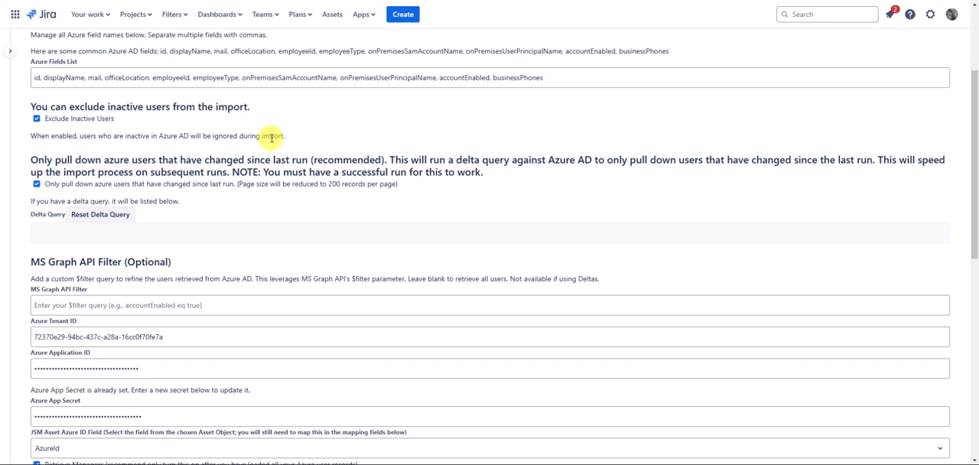
scroll(269, 138, "down", 2)
scroll(270, 138, "down", 2)
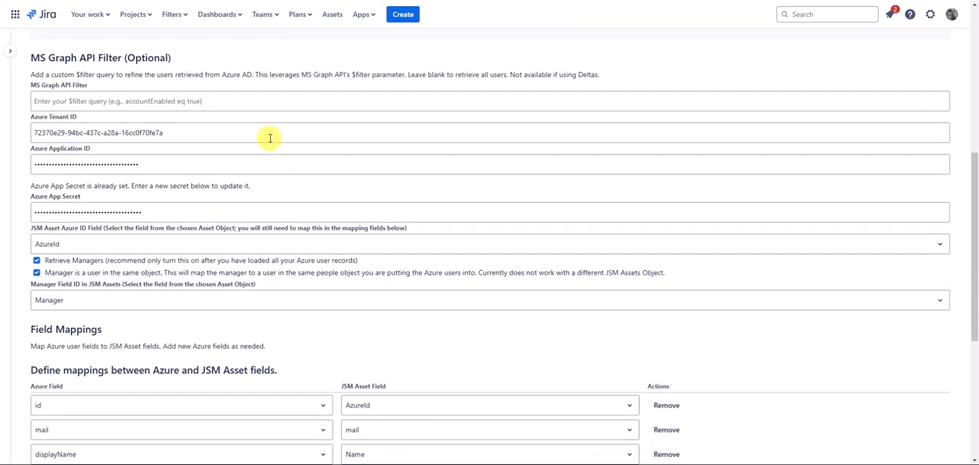
left_click(254, 101)
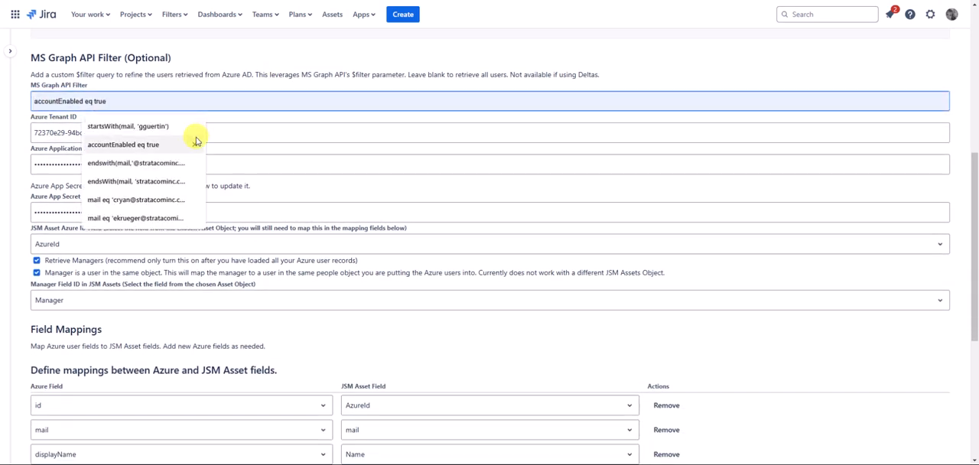
left_click(214, 67)
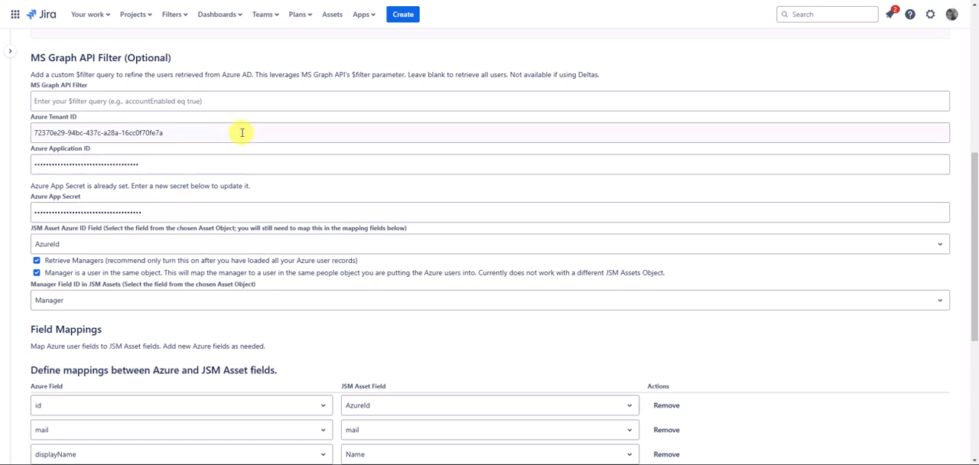
Choose AzureId as the JSM Asset Azure ID field
scroll(242, 133, "down", 1)
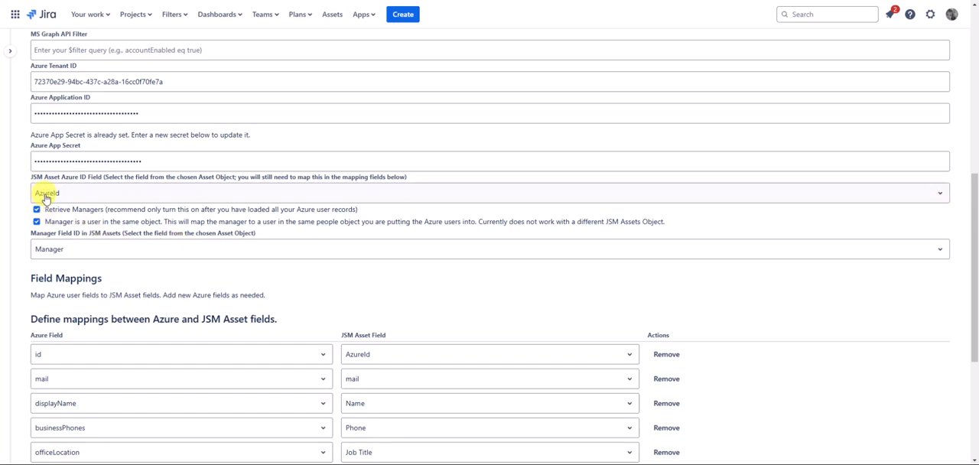
left_click(939, 193)
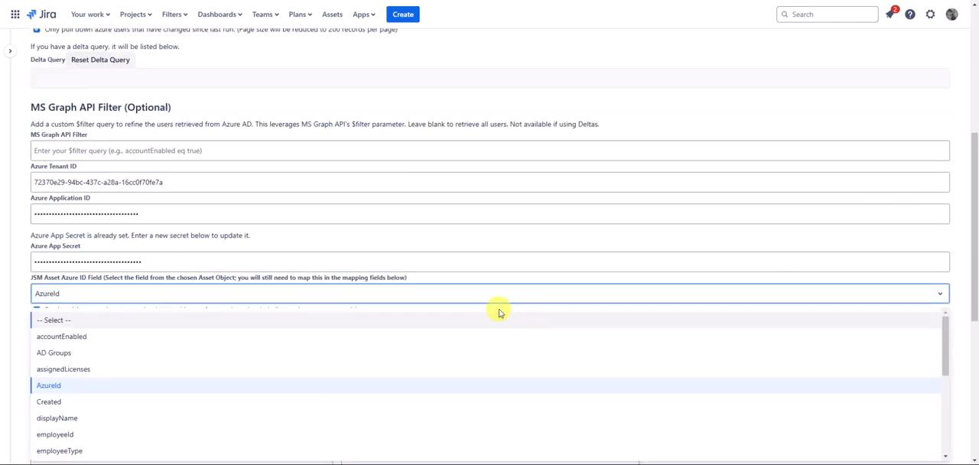
left_click(116, 390)
Choose Manager as the manager field ID in JSM Assets
scroll(283, 225, "down", 2)
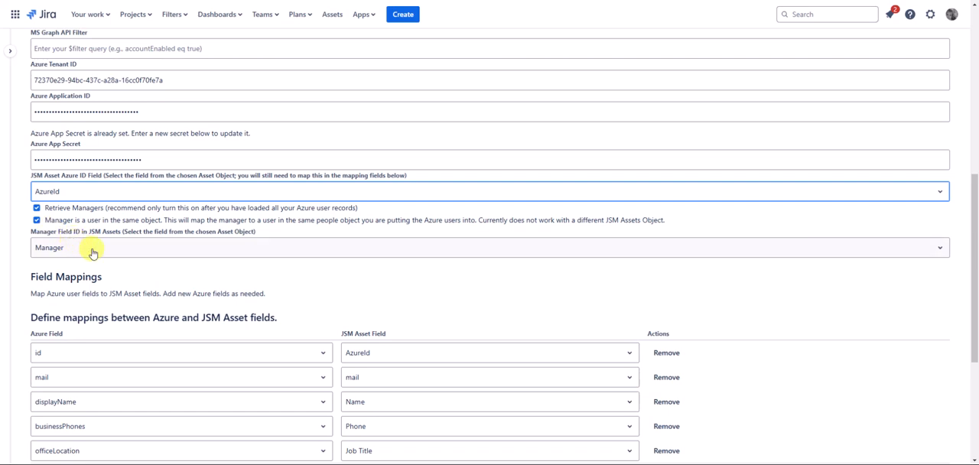
left_click(942, 254)
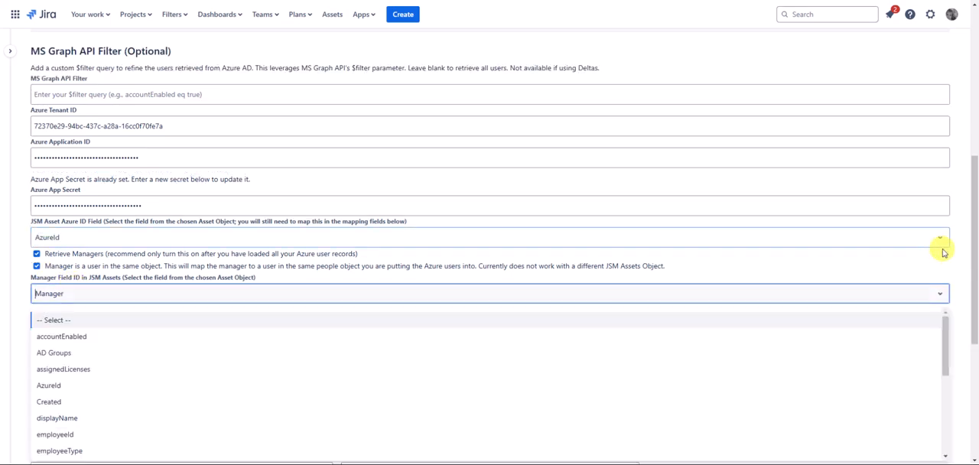
scroll(496, 367, "down", 3)
scroll(492, 376, "down", 2)
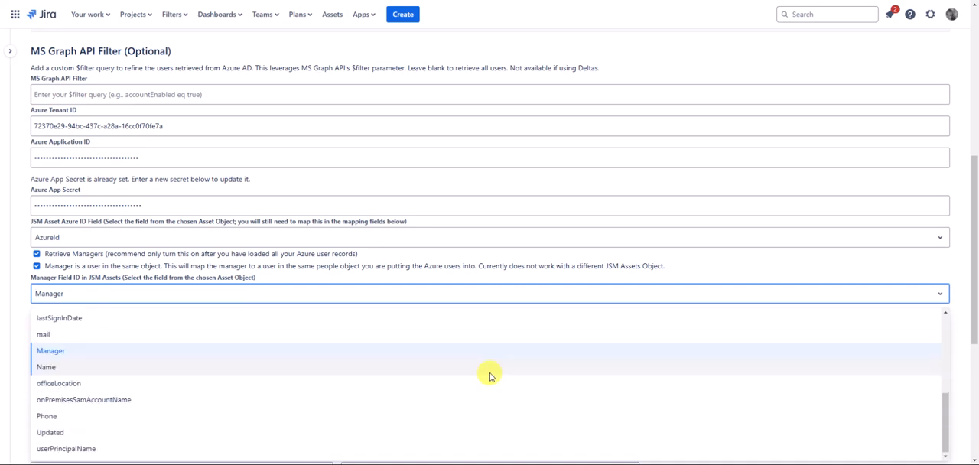
left_click(291, 357)
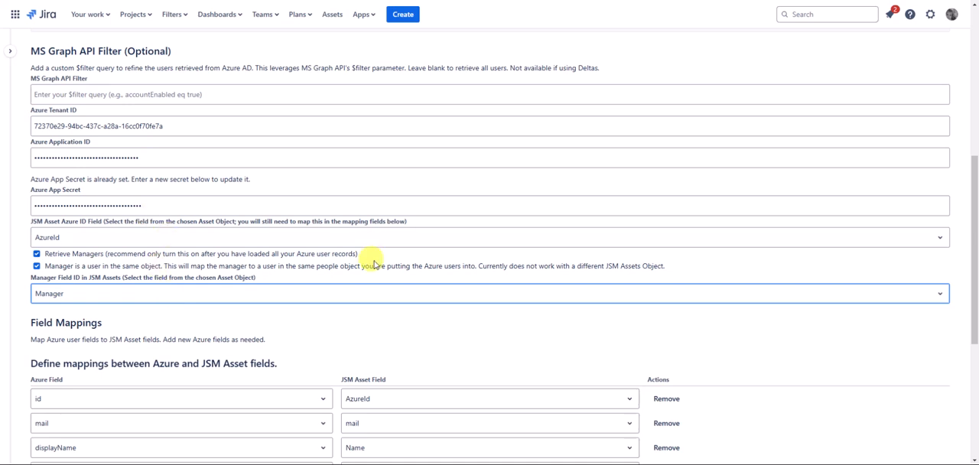
Check the available Azure fields and JSM Asset fields for the id mapping in the field mappings table
scroll(372, 257, "down", 3)
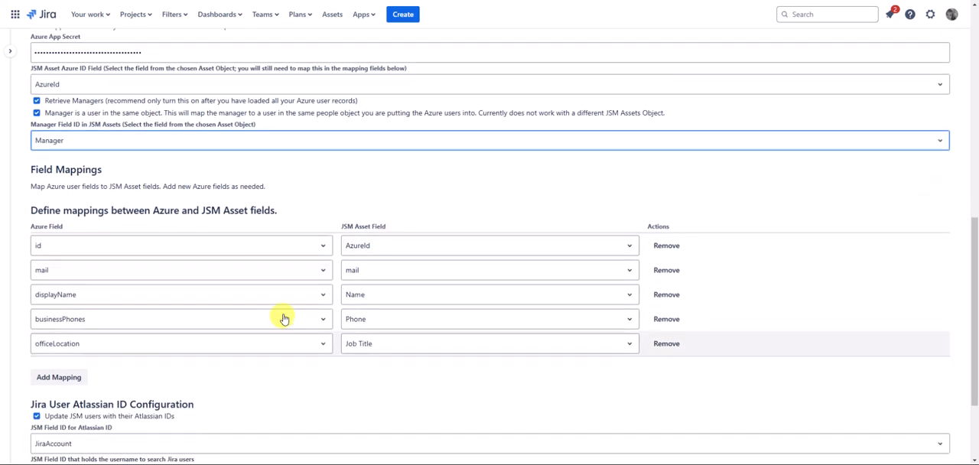
left_click(327, 250)
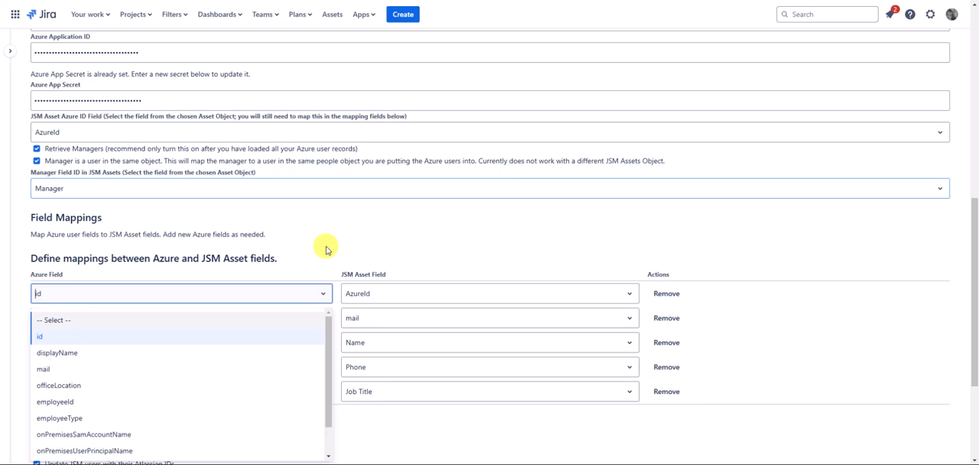
mouse_move(331, 349)
left_mouse_down()
mouse_move(329, 386)
mouse_move(331, 340)
left_mouse_up()
left_click(630, 297)
left_click_drag(636, 324, 640, 386)
left_click(545, 223)
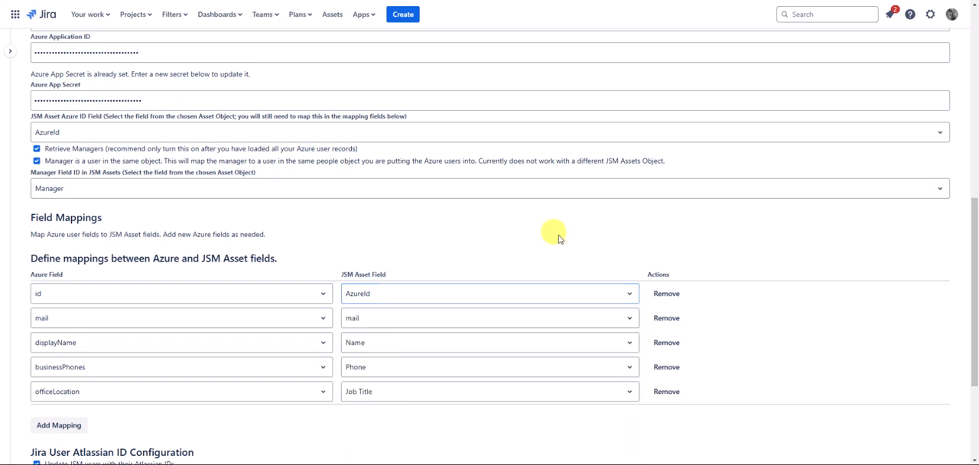
Review the whole configuration, from the JSM Assets object and Azure settings to the field mappings and Atlassian ID options
scroll(583, 242, "down", 3)
scroll(539, 240, "up", 4)
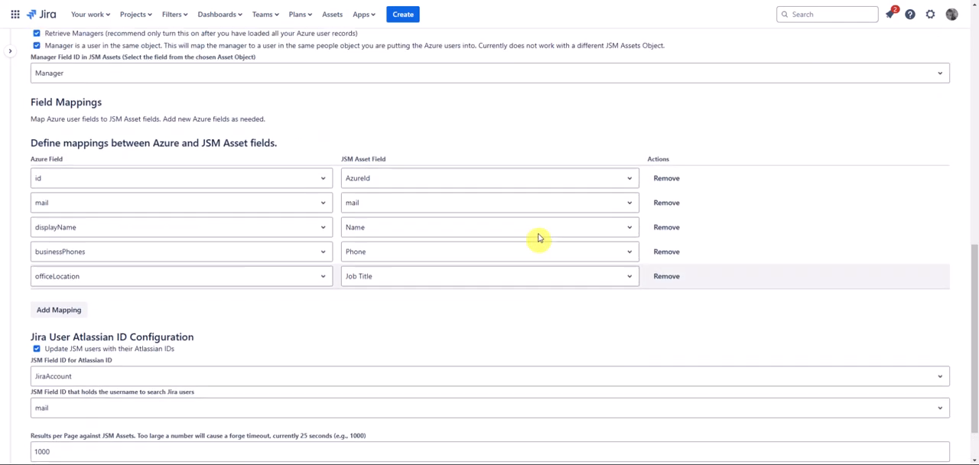
scroll(533, 239, "up", 2)
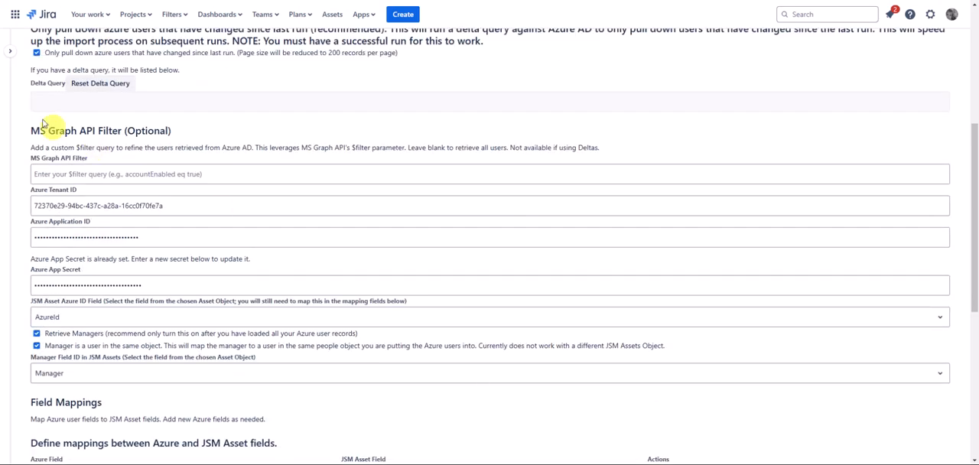
scroll(187, 148, "up", 3)
scroll(76, 126, "up", 2)
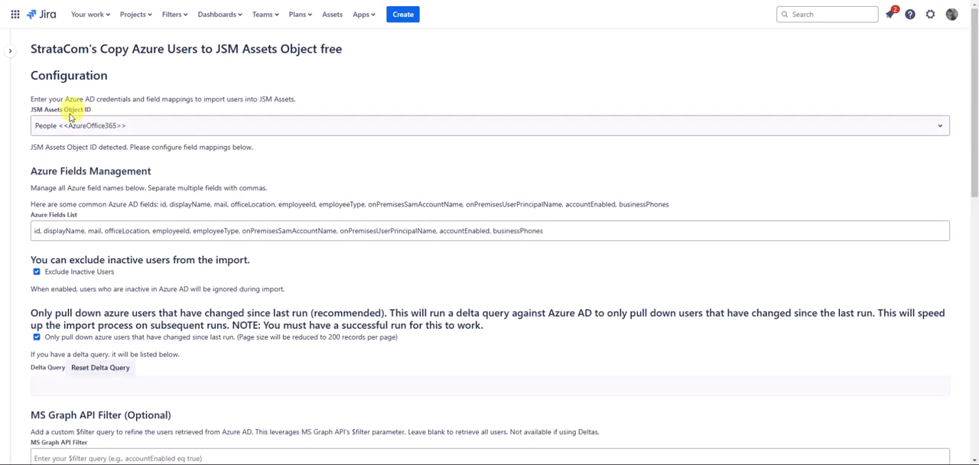
scroll(249, 156, "down", 3)
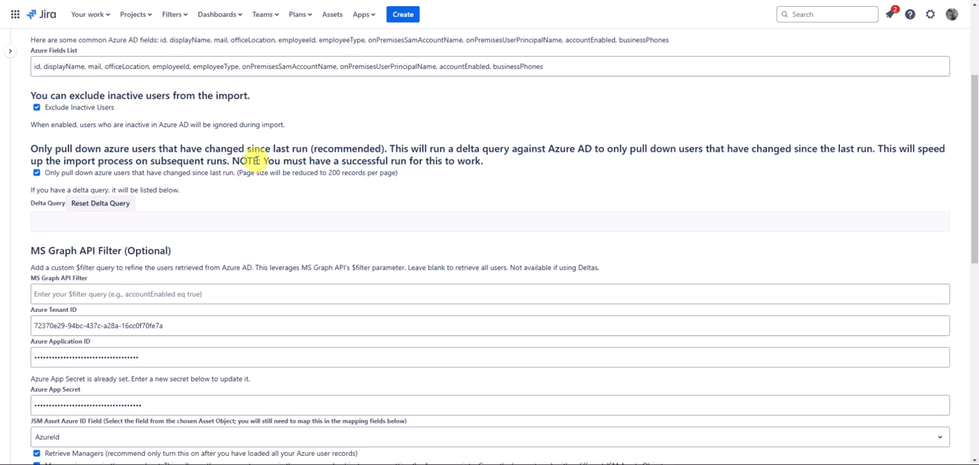
scroll(302, 182, "down", 4)
scroll(367, 283, "down", 1)
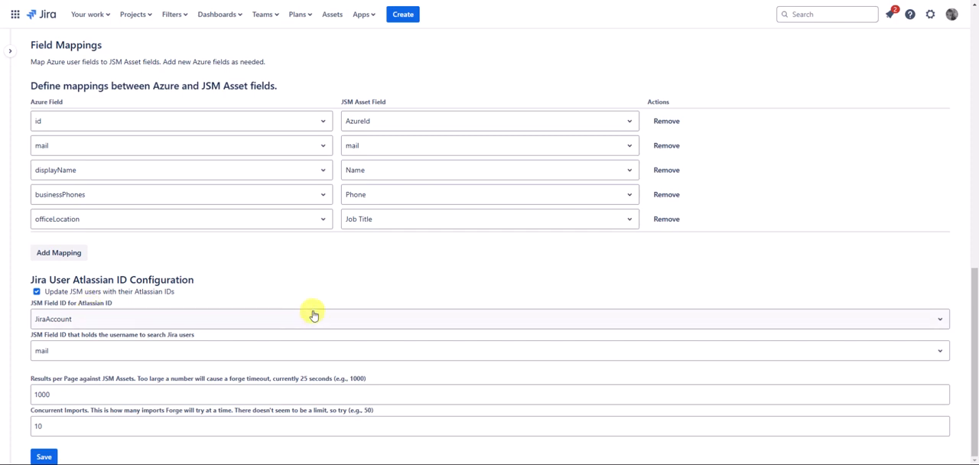
Choose JiraAccount as the JSM field for the Atlassian ID and keep mail as the field used to search Jira users
left_click(449, 327)
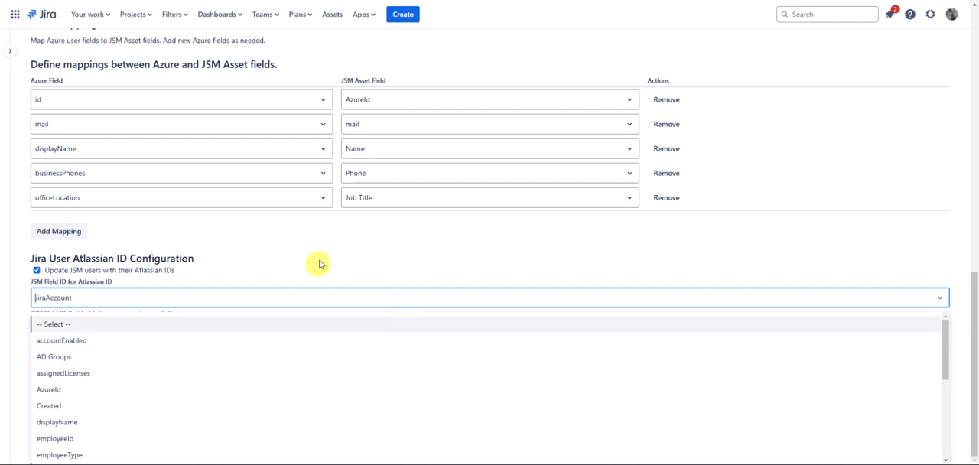
scroll(339, 345, "down", 5)
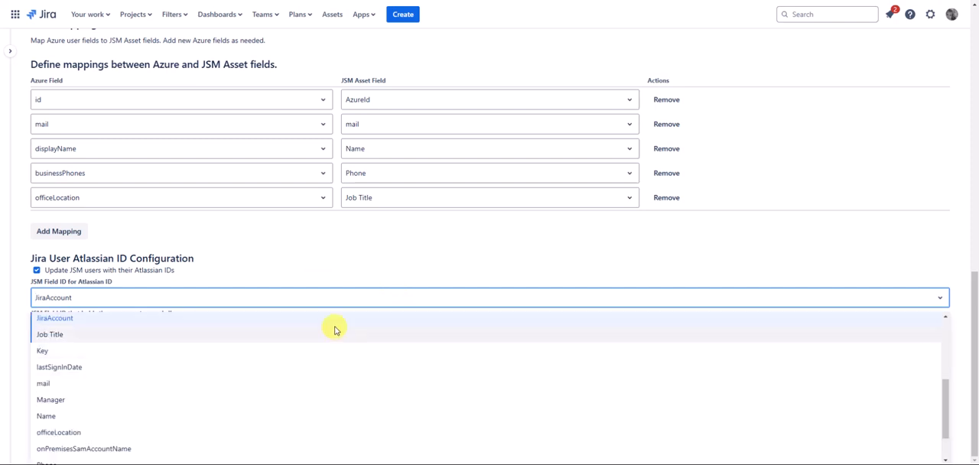
left_click(334, 328)
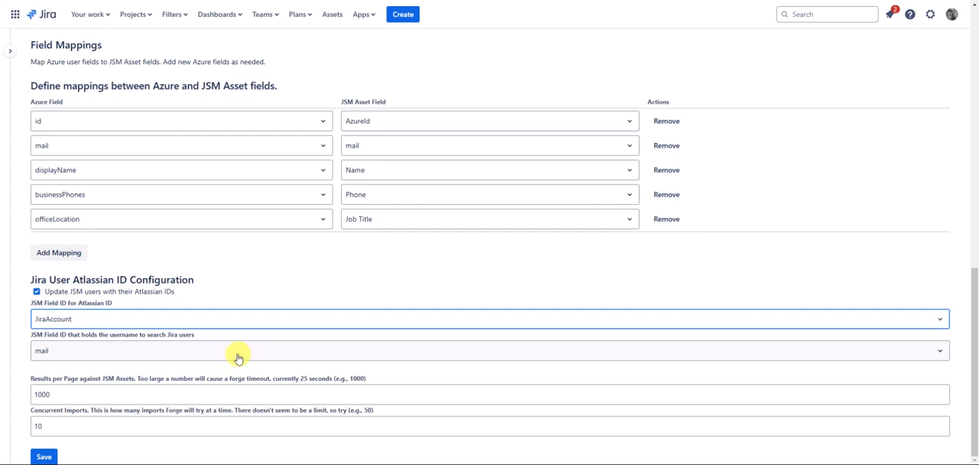
left_click(173, 352)
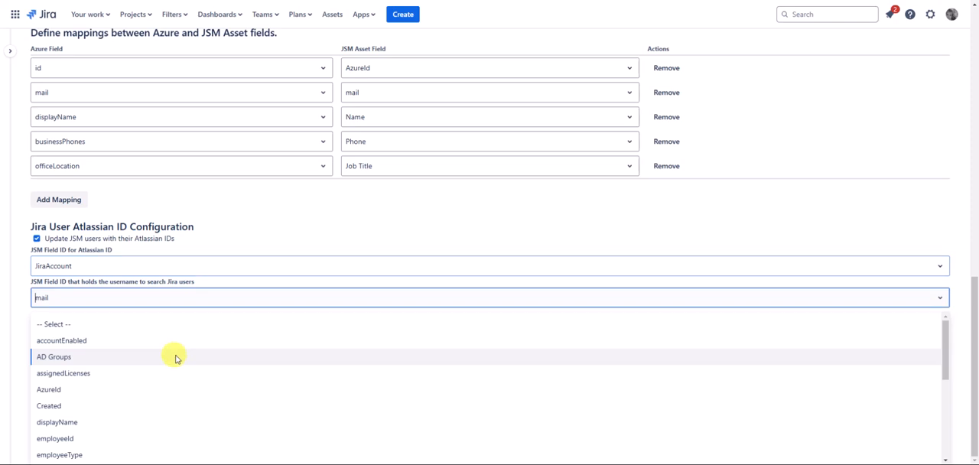
key("Escape")
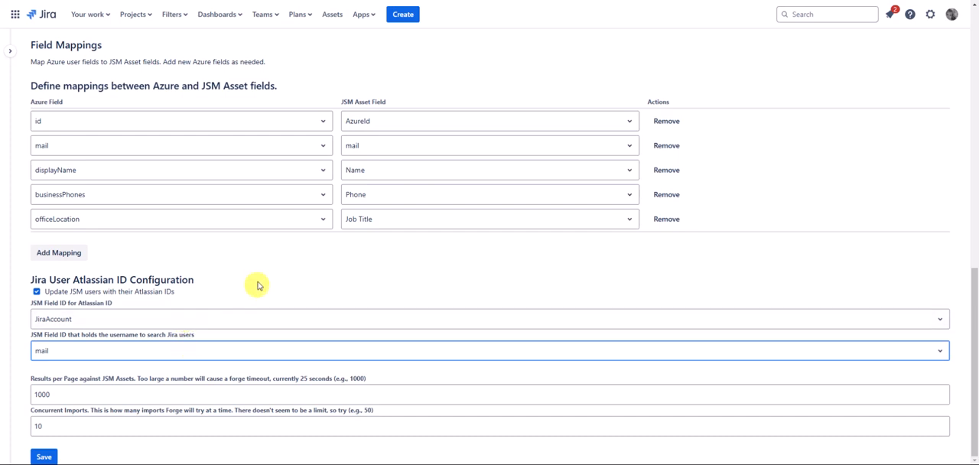
Examine the results-per-page and concurrent imports settings below the Jira user Atlassian ID configuration
key("Tab")
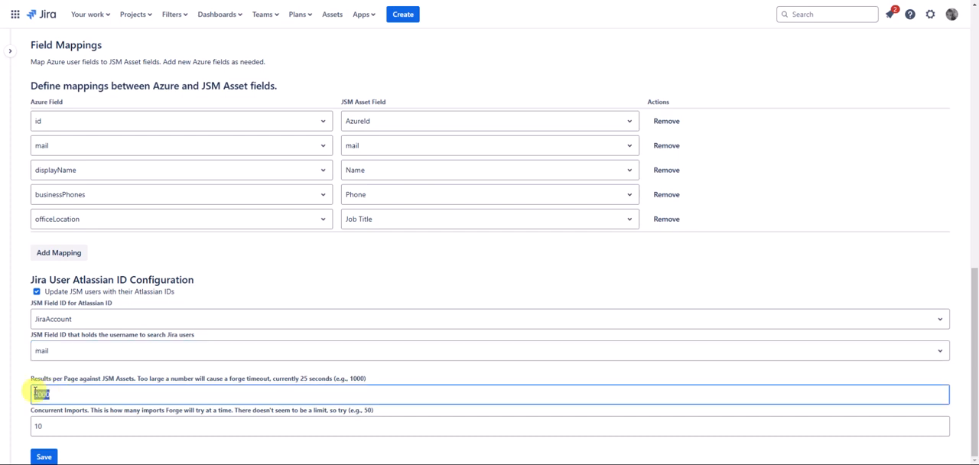
left_click(82, 373)
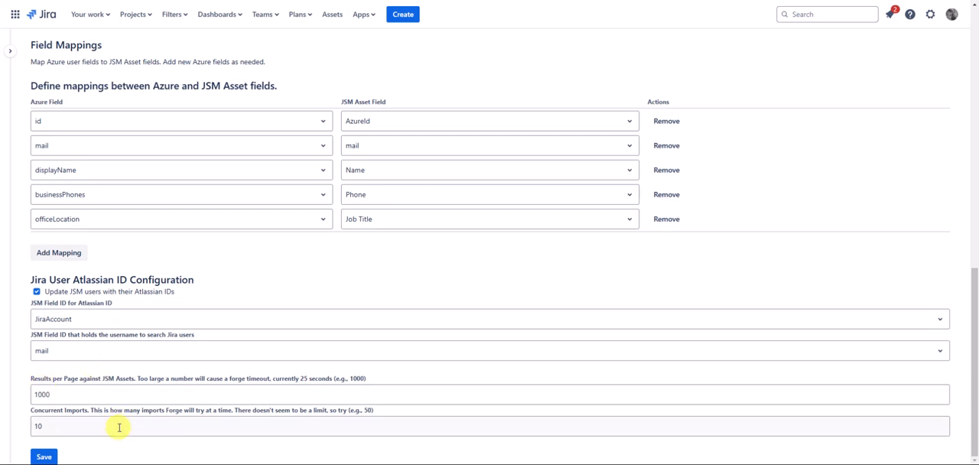
left_click(50, 429)
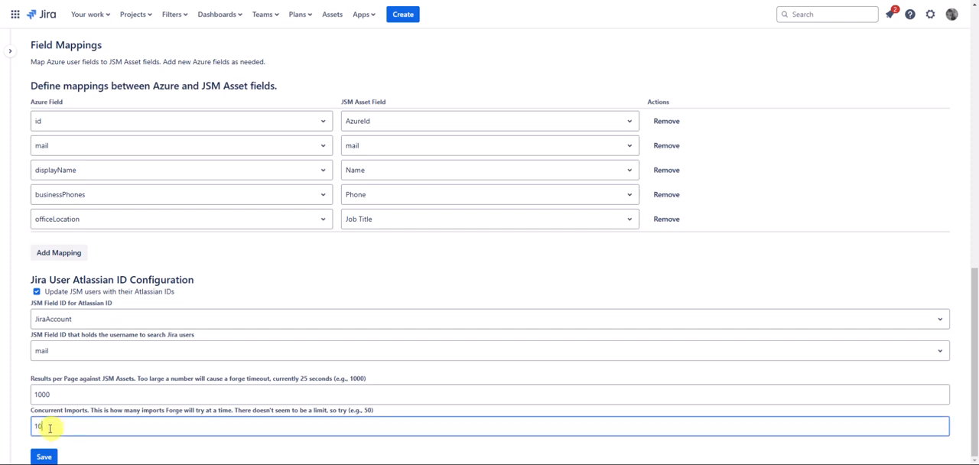
double_click(37, 426)
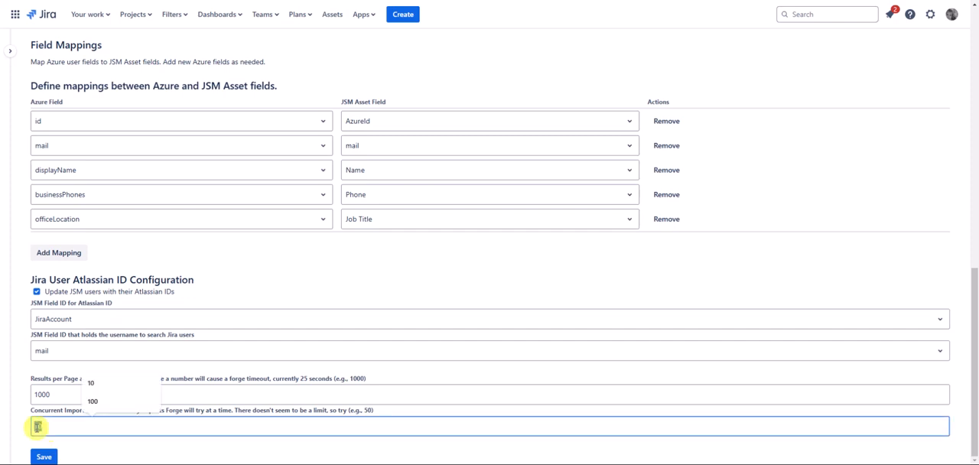
left_click(89, 424)
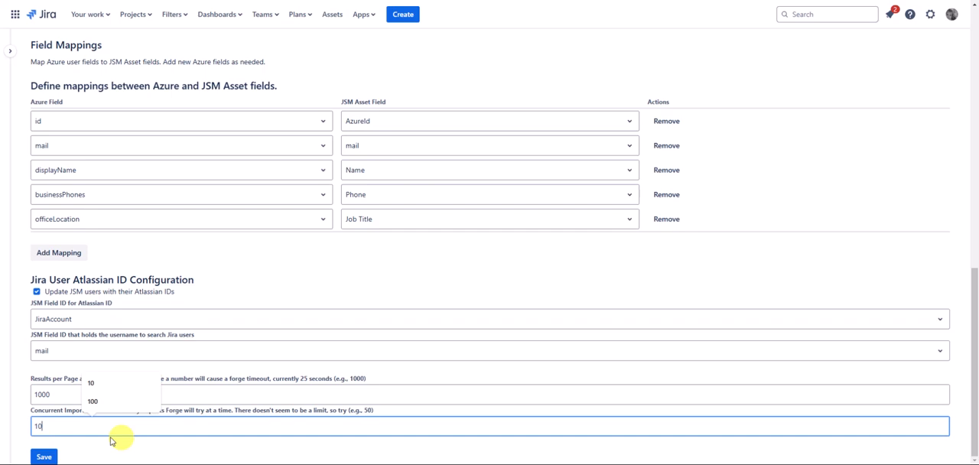
left_click(61, 457)
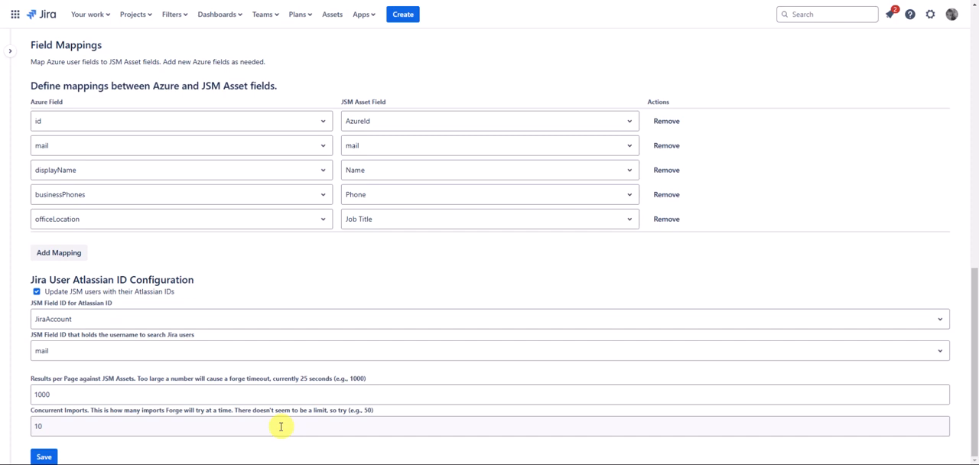
Save the import configuration and start the Azure user import from the admin panel
left_click(44, 456)
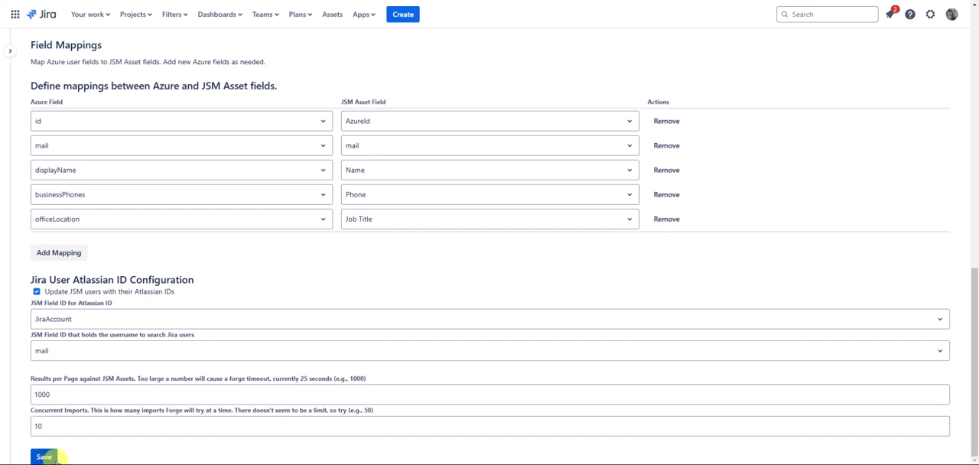
left_click(46, 458)
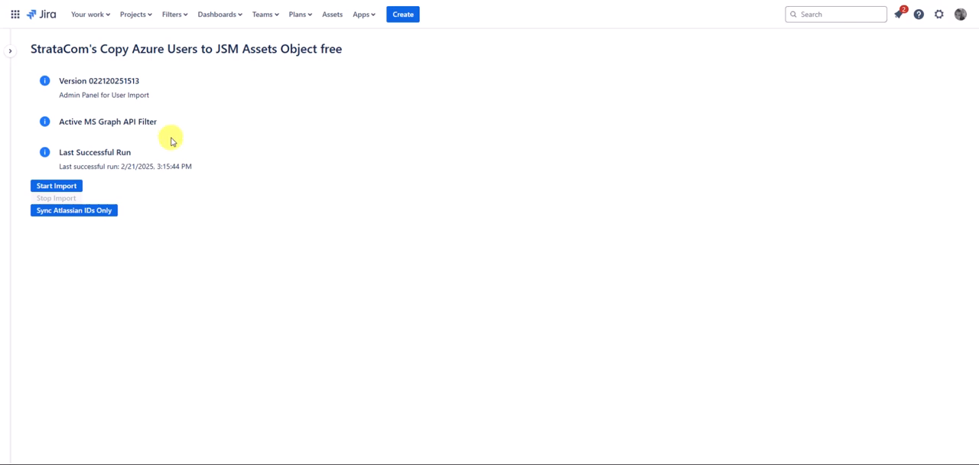
left_click(67, 190)
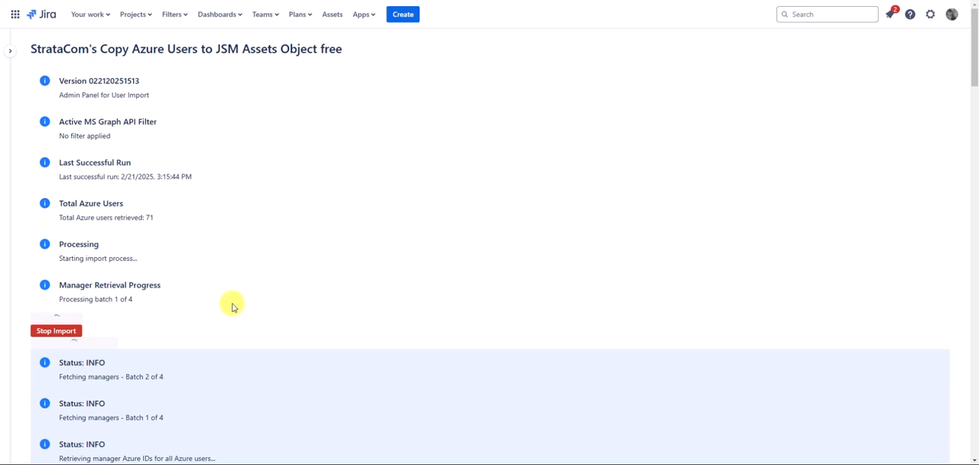
Follow the import's manager retrieval progress and the status log of fetched Azure users
scroll(234, 306, "down", 1)
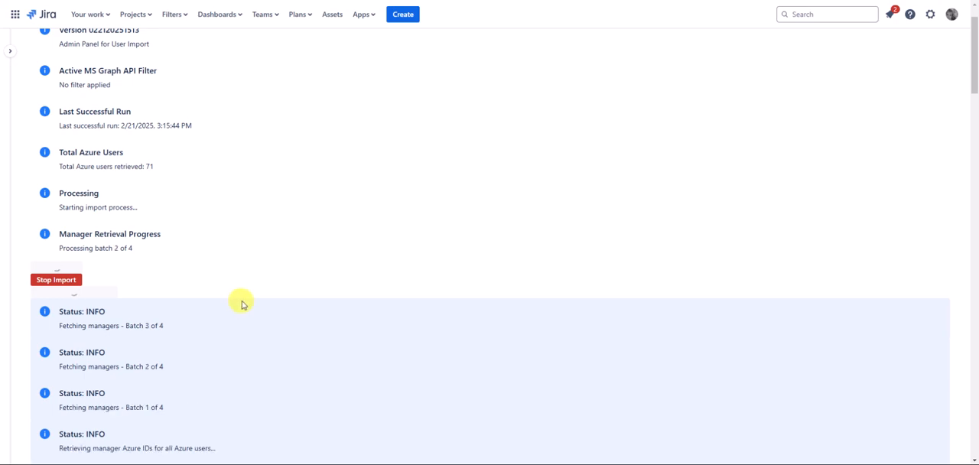
scroll(241, 303, "down", 2)
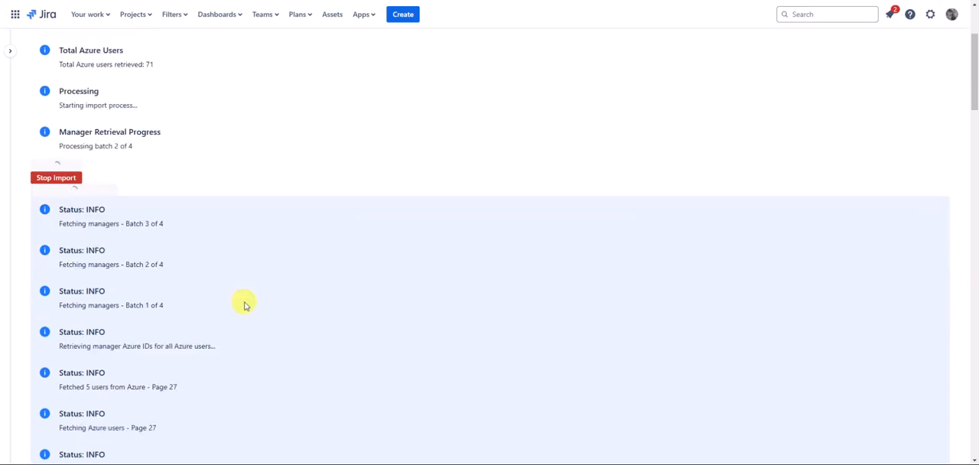
scroll(169, 119, "up", 1)
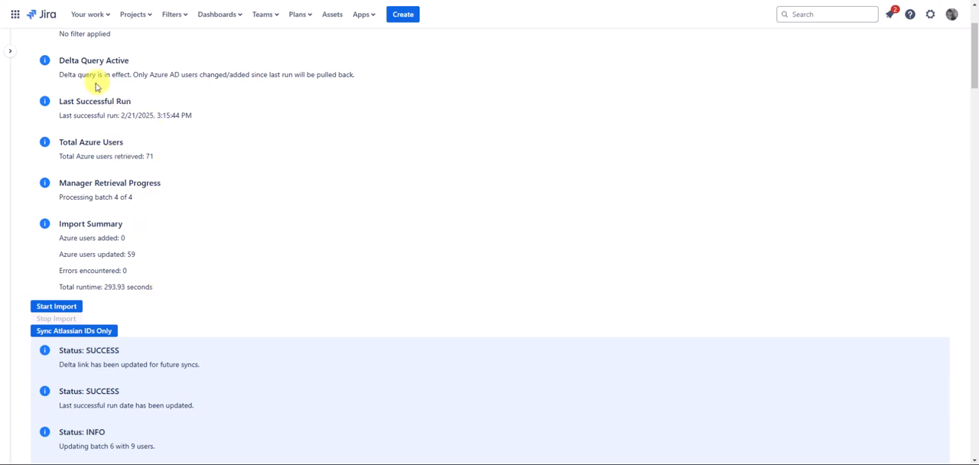
Reload the configuration and import pages, and run the import again with the delta query active
key("F5")
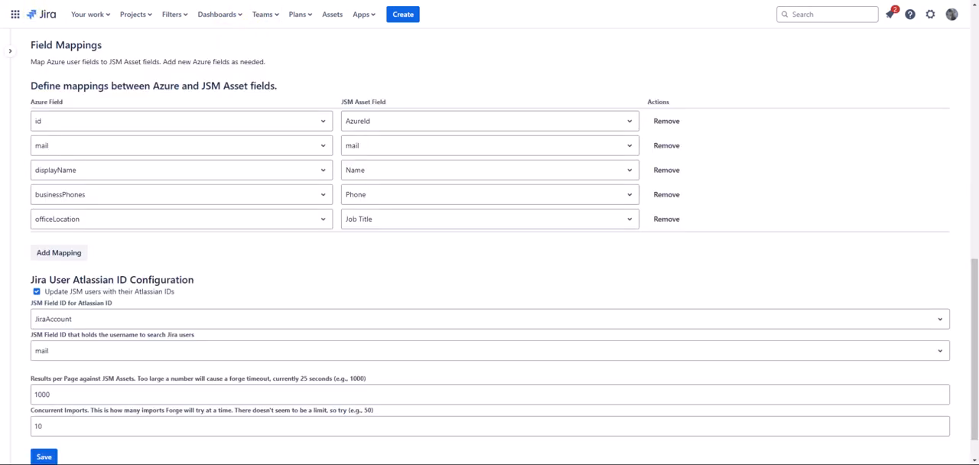
key("F5")
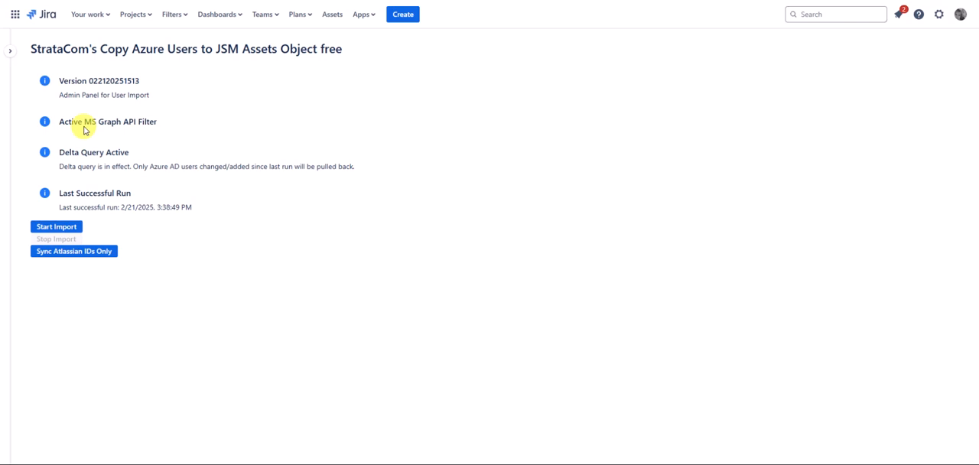
left_click_drag(88, 81, 155, 88)
left_click(155, 89)
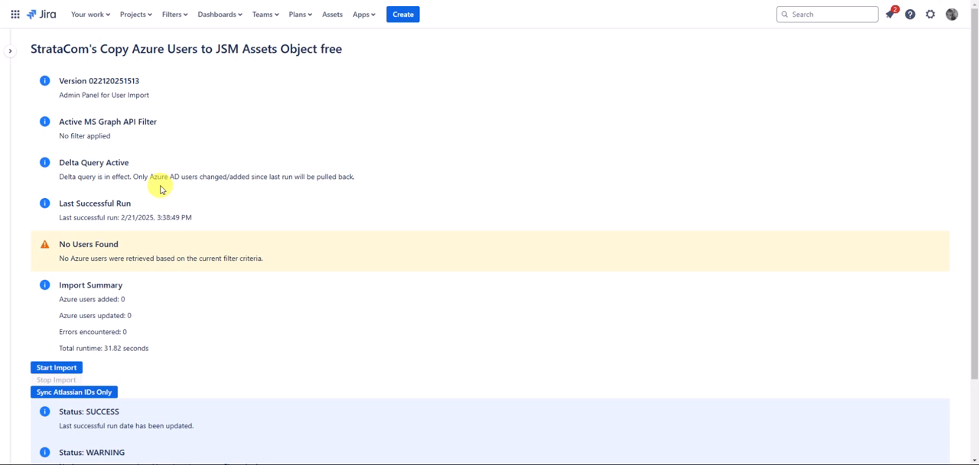
Open the record AZ-77864 from the People objects of the AzureOffice365 schema and examine its attributes
scroll(210, 321, "down", 1)
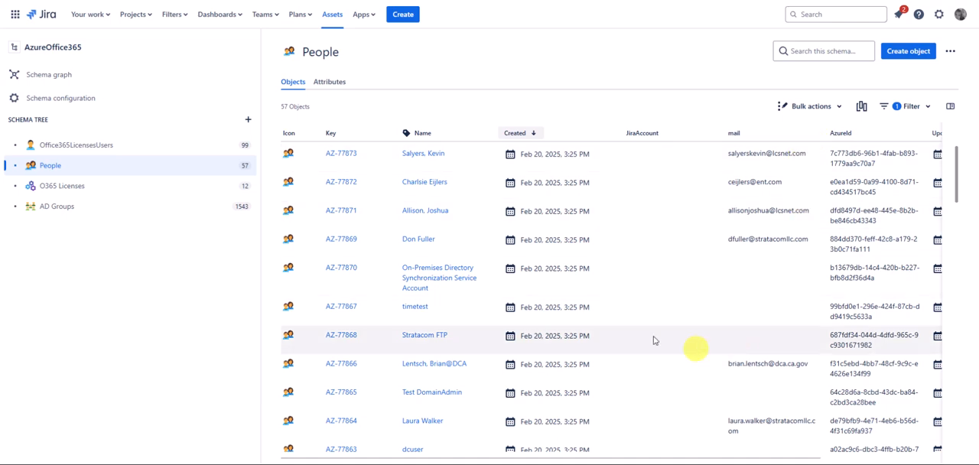
scroll(336, 306, "down", 3)
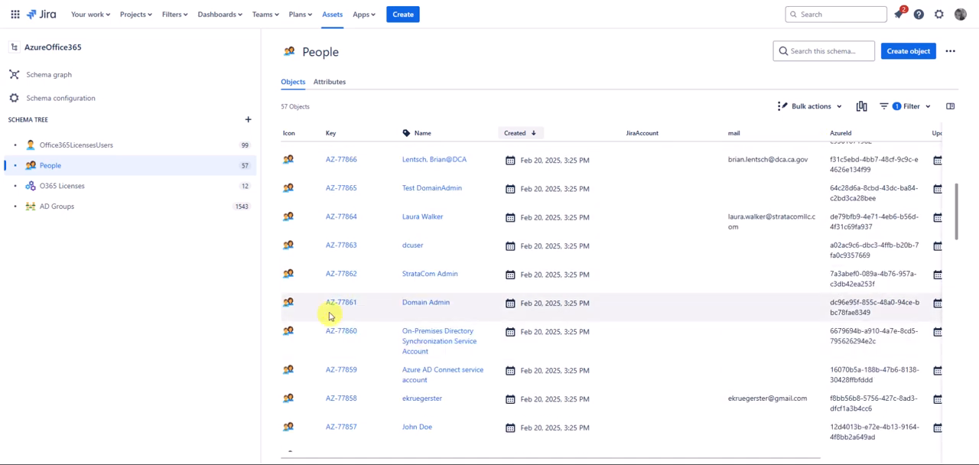
left_click(340, 216)
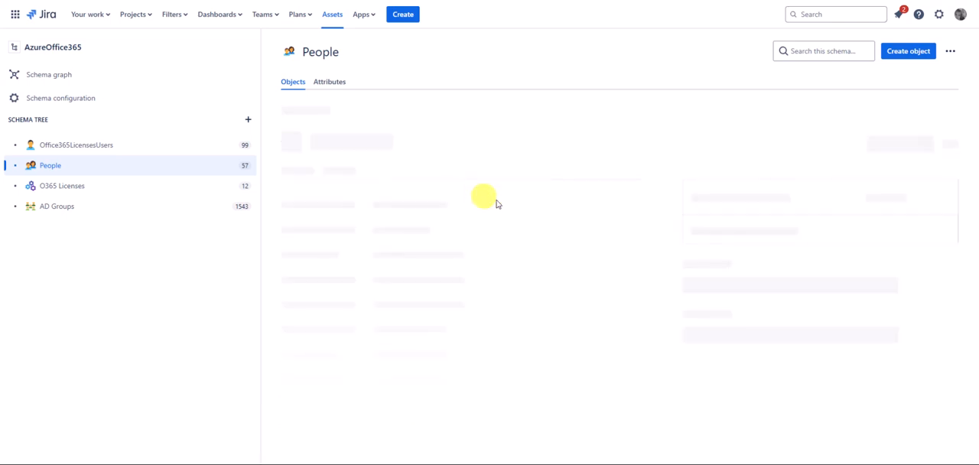
scroll(573, 221, "down", 1)
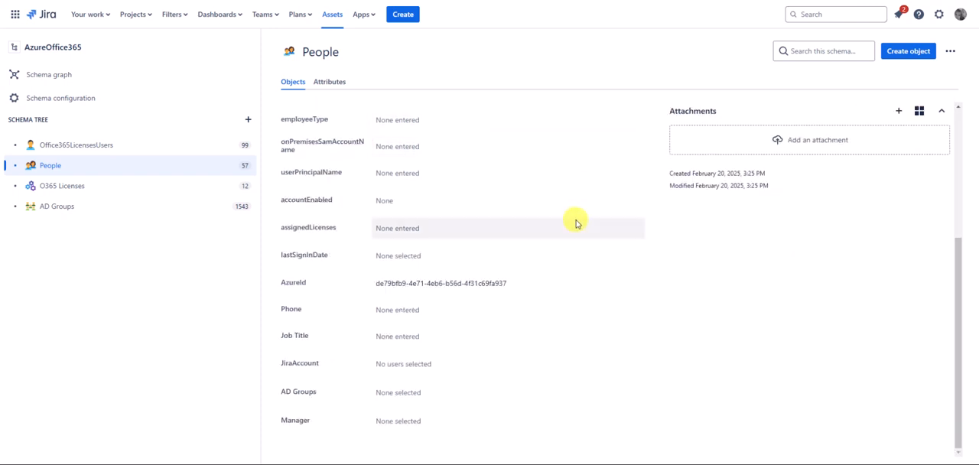
scroll(576, 222, "up", 2)
scroll(575, 221, "up", 1)
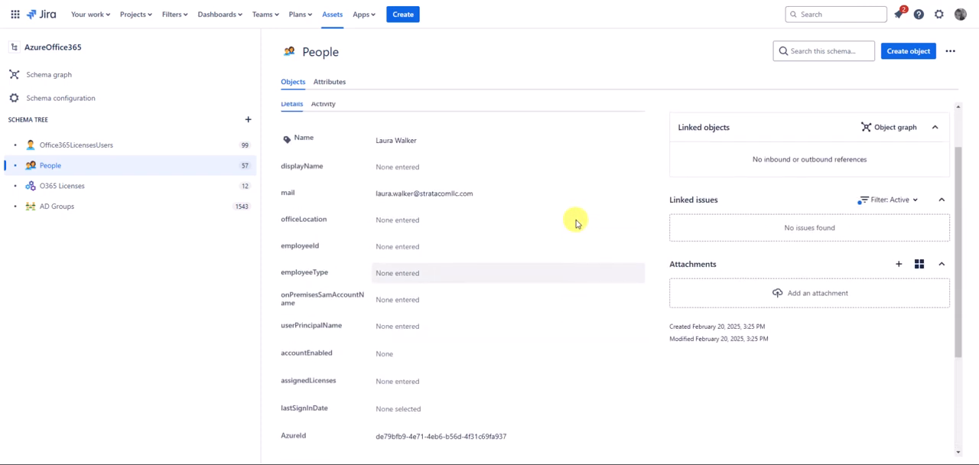
scroll(575, 215, "down", 3)
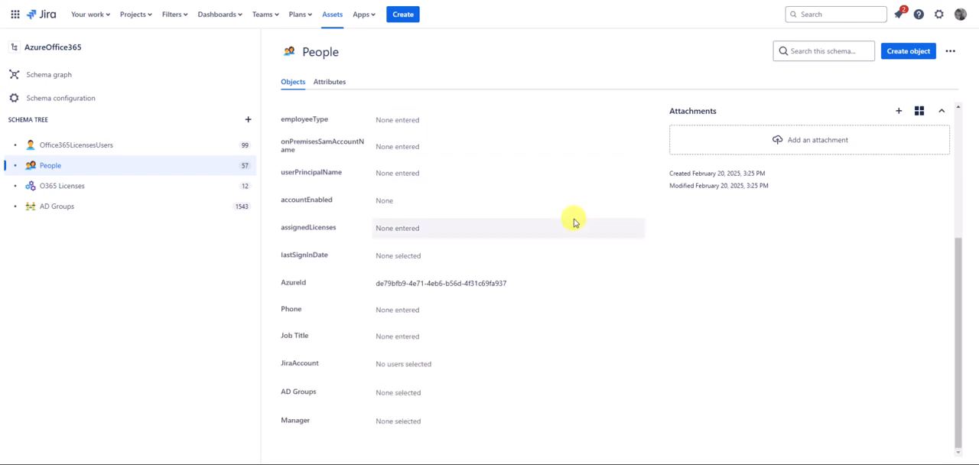
Check the record's Manager, userPrincipalName, JiraAccount and AzureId attributes without editing them, and return to the People list
left_click(457, 425)
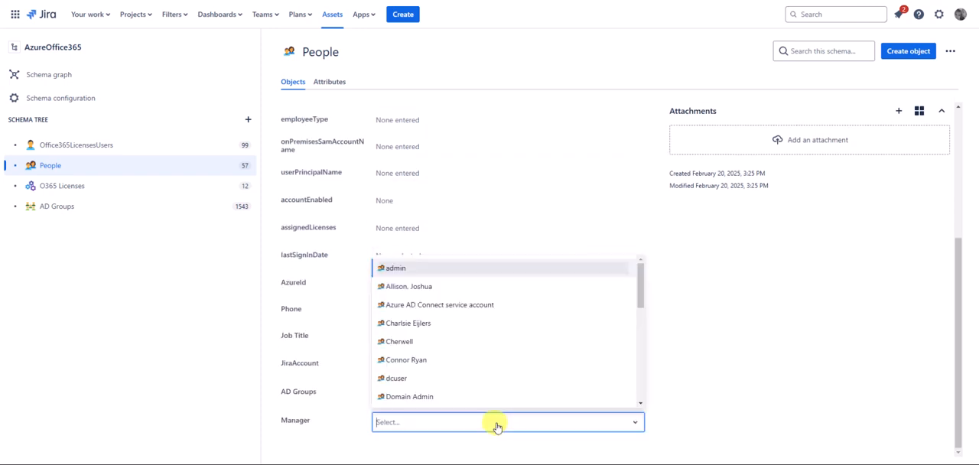
left_click(500, 200)
left_click(504, 172)
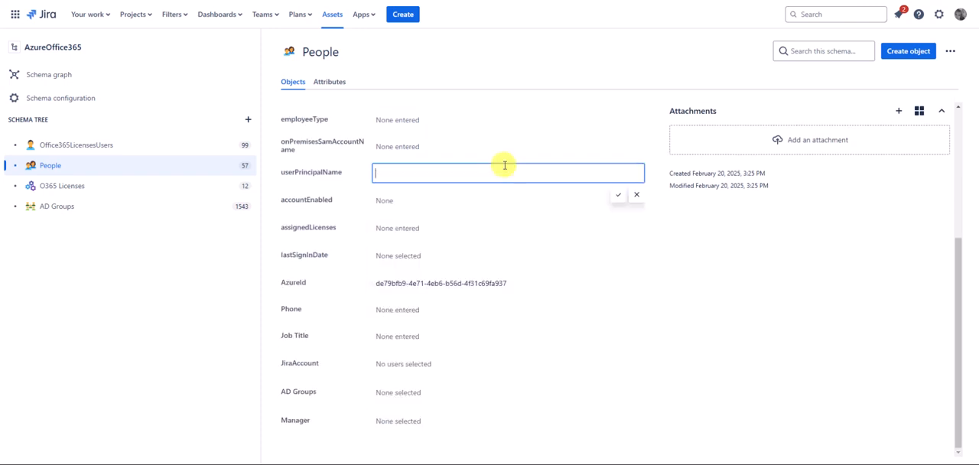
left_click(513, 146)
scroll(543, 267, "up", 2)
scroll(544, 269, "down", 2)
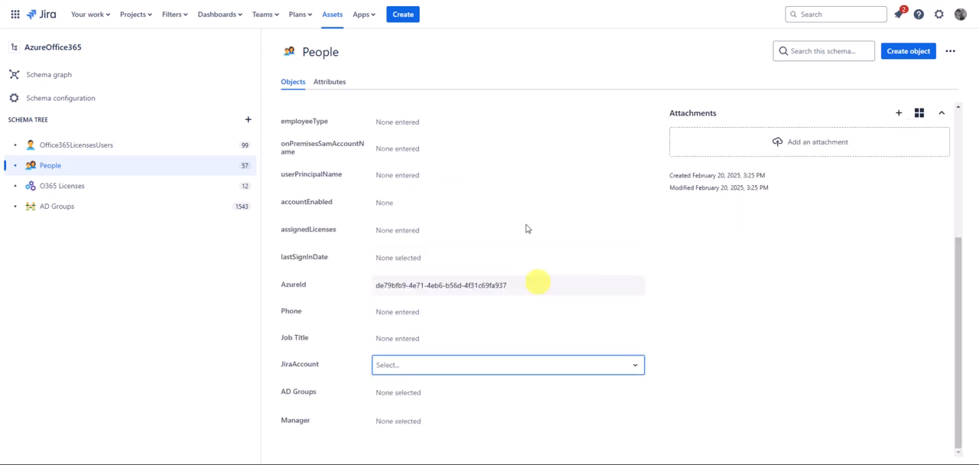
left_click(474, 285)
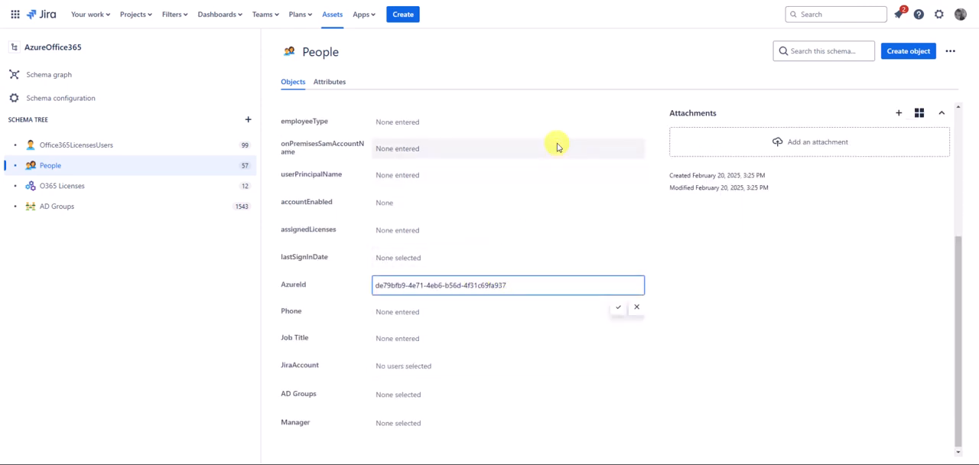
scroll(557, 145, "up", 5)
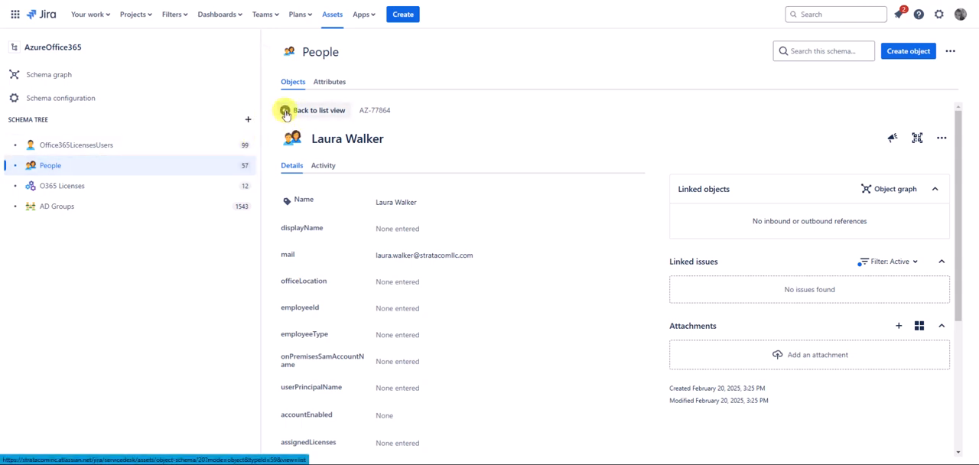
left_click(280, 137)
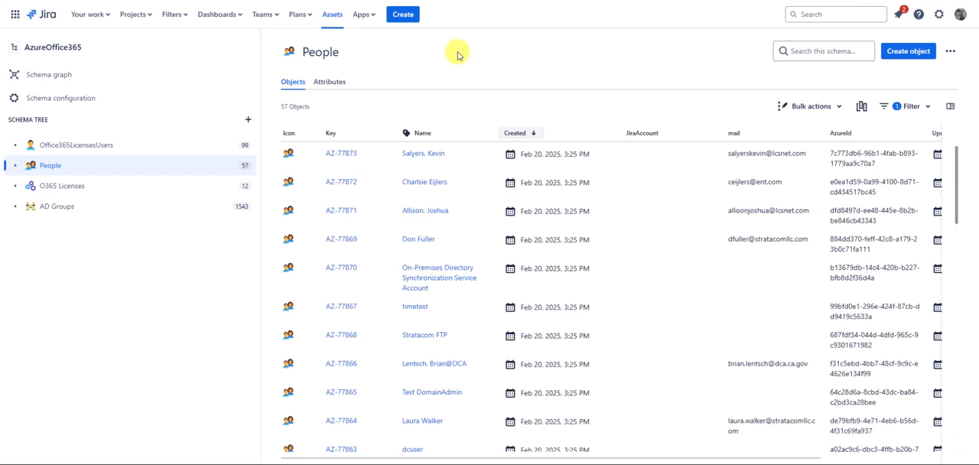